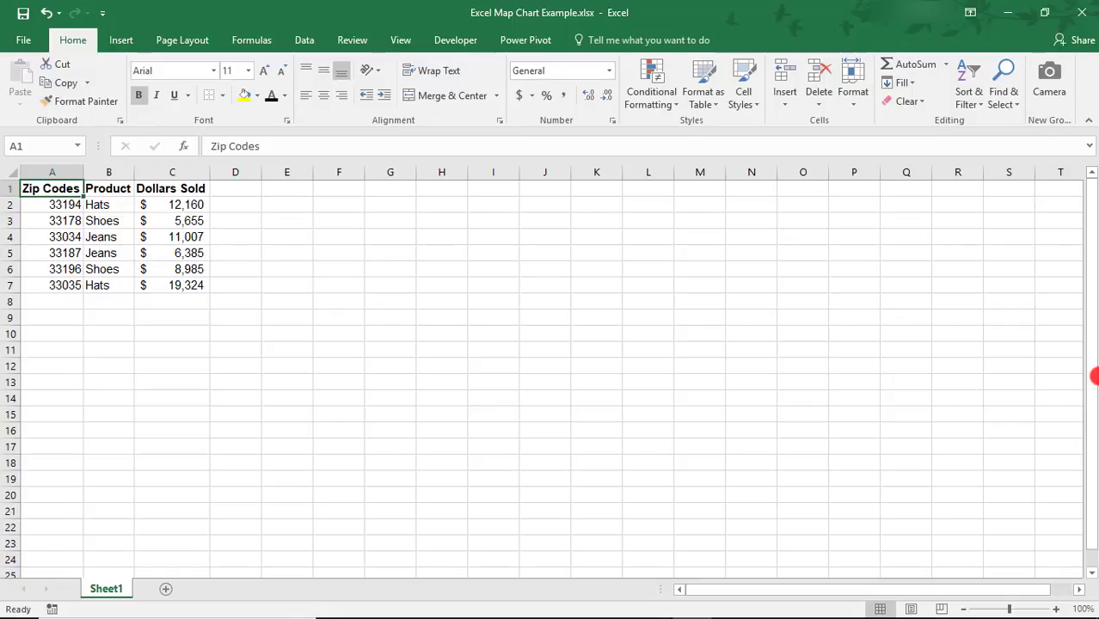
Insert a filled map chart from the Zip Codes and Product columns (A1:B7) and place it beside the table.
{"action": "left_click_drag", "start_coordinate": [51, 189], "coordinate": [64, 286]}
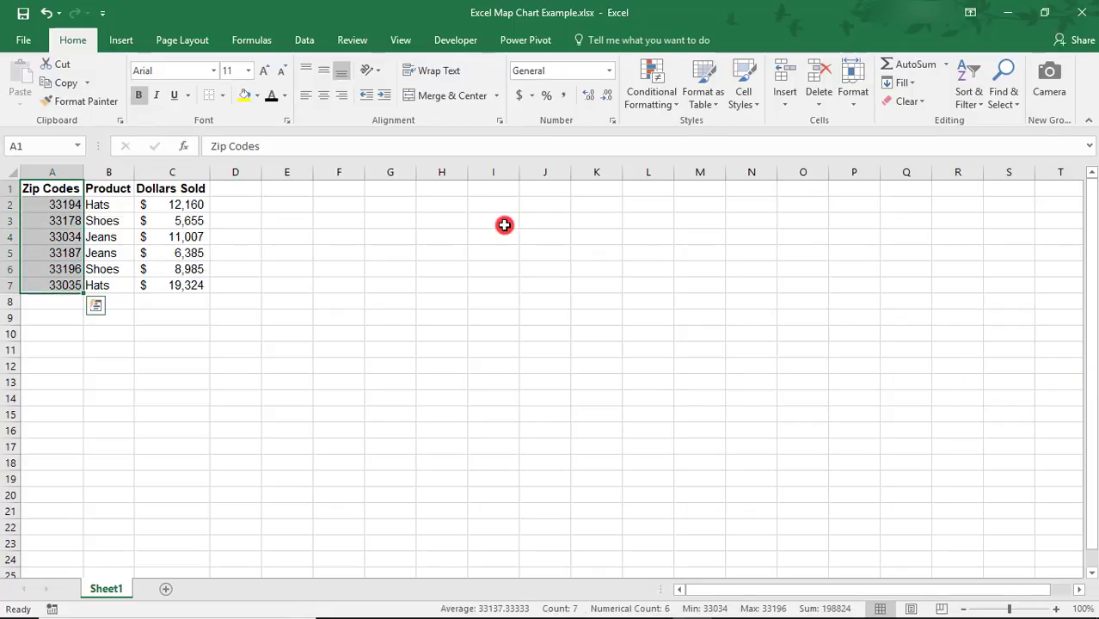
{"action": "key", "text": "shift+Right"}
{"action": "key", "text": "shift+Right"}
{"action": "key", "text": "shift+Left"}
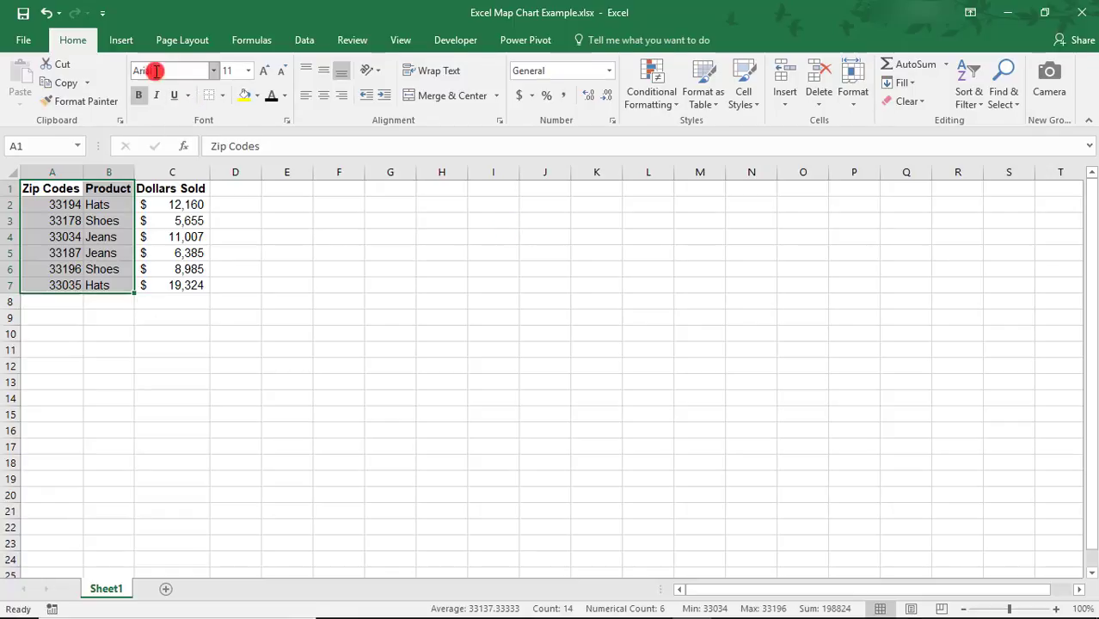
{"action": "left_click", "coordinate": [121, 40]}
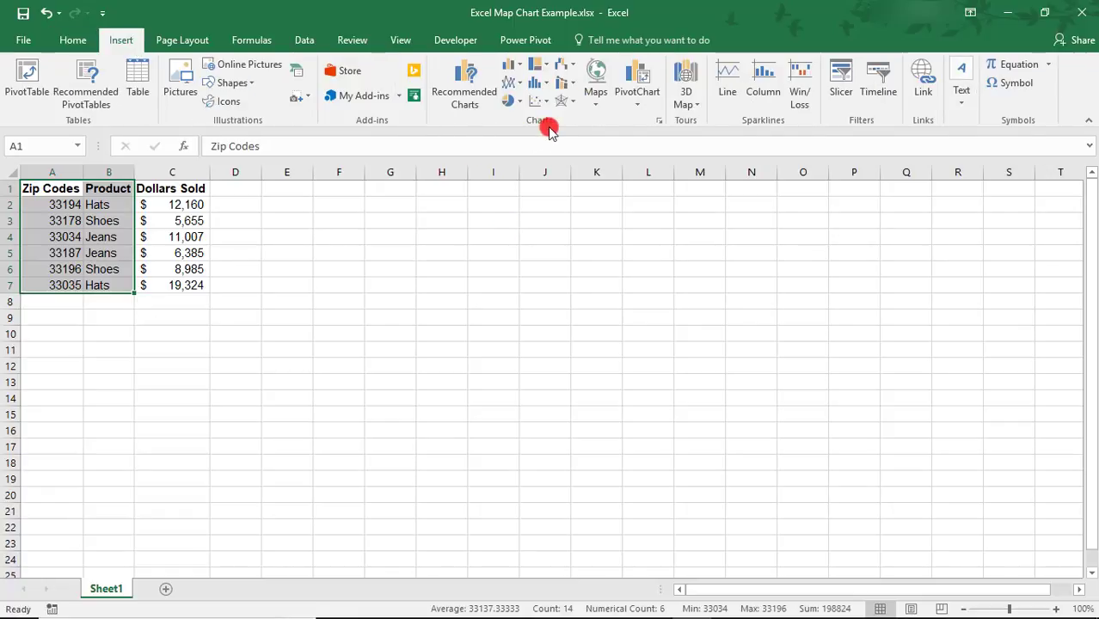
{"action": "left_click", "coordinate": [594, 90]}
{"action": "left_click", "coordinate": [597, 150]}
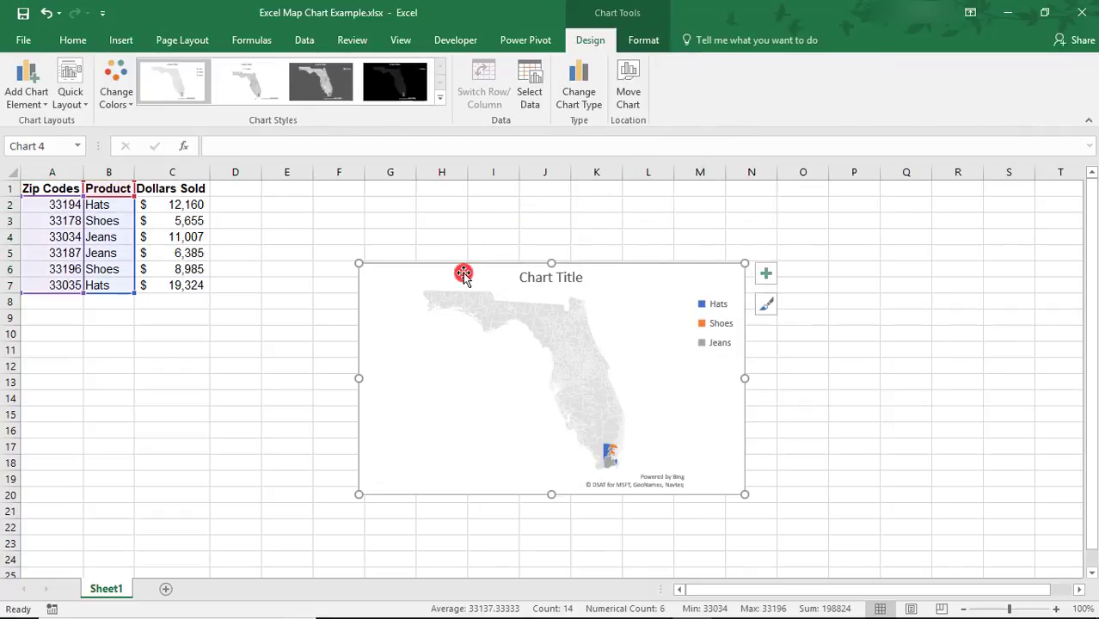
{"action": "left_click_drag", "start_coordinate": [463, 272], "coordinate": [322, 198]}
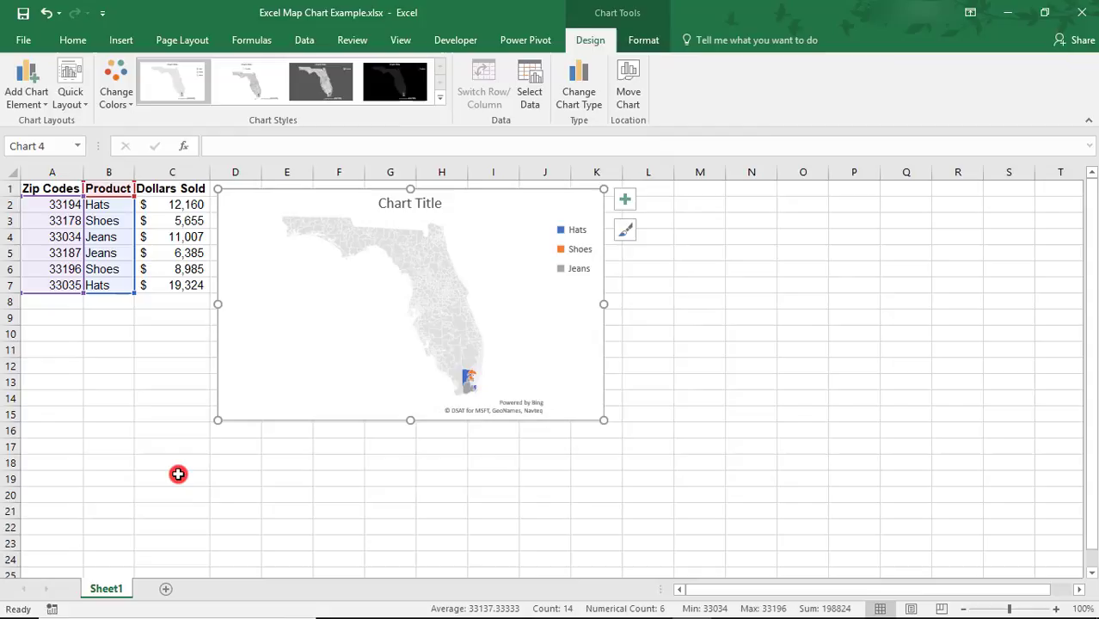
Show the Series Options for the map series: map projection, map area and map labels.
{"action": "double_click", "coordinate": [269, 390]}
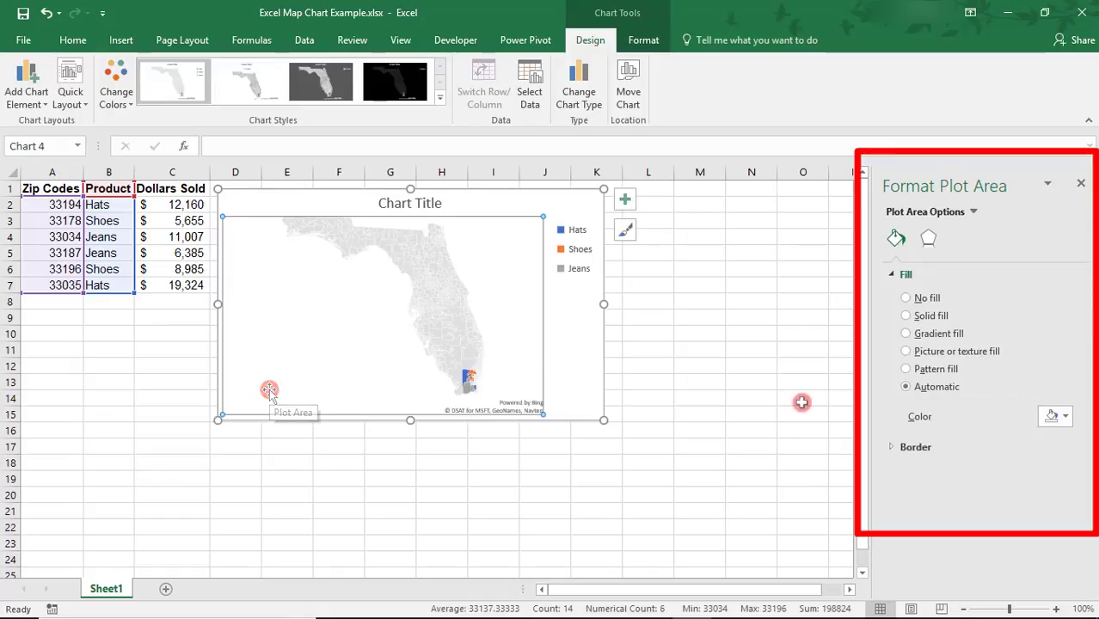
{"action": "left_click", "coordinate": [443, 332]}
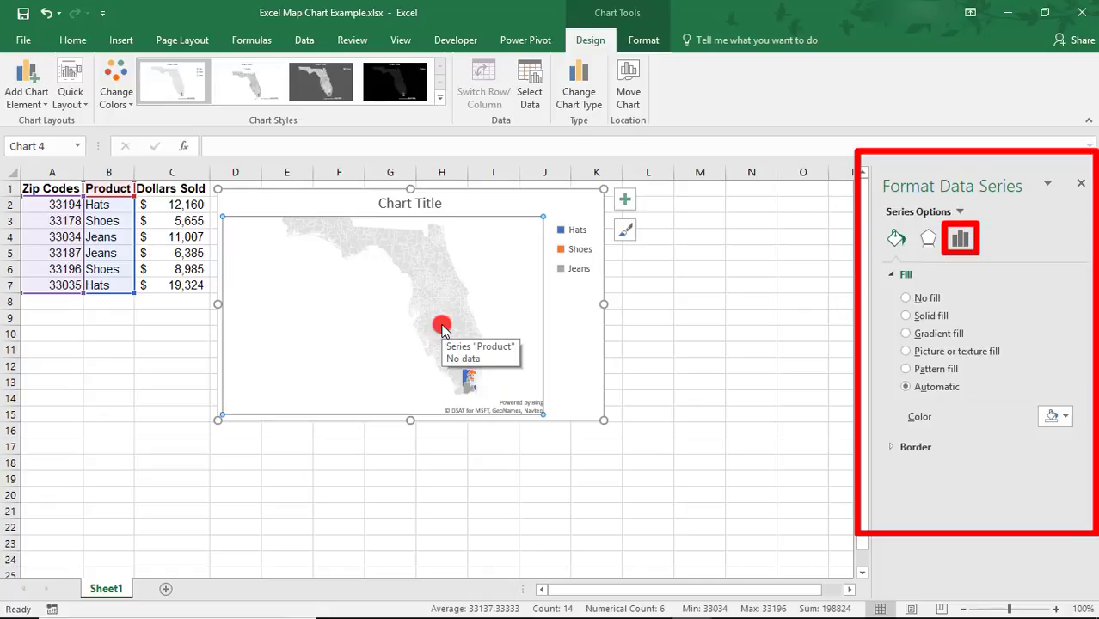
{"action": "left_click", "coordinate": [961, 249]}
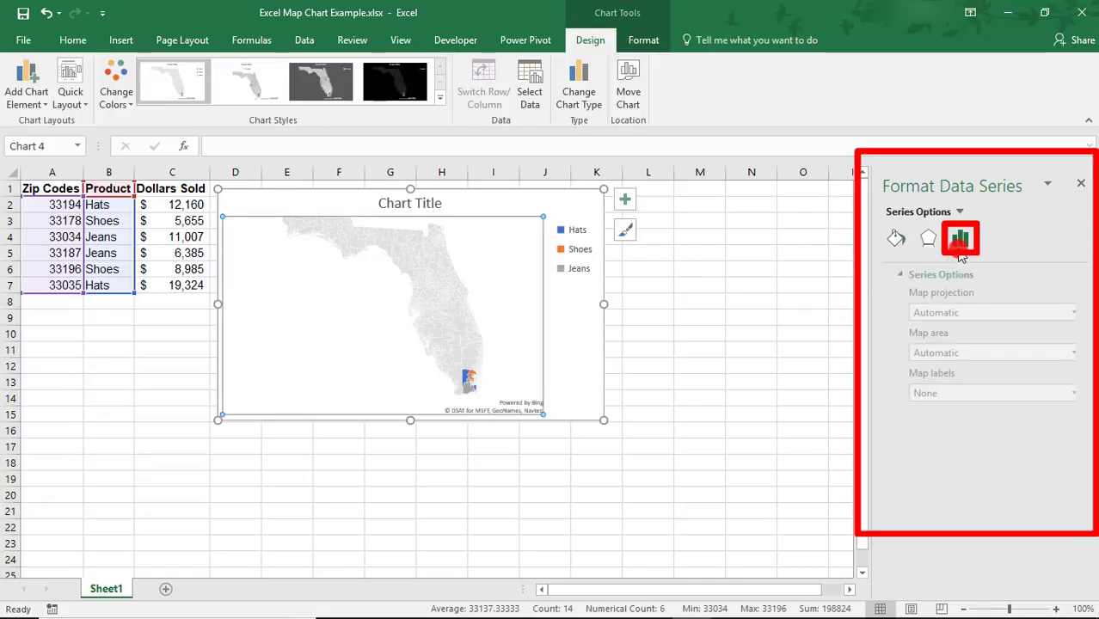
Set the map area to Only regions with data, after trying Country/Region and State/Province.
{"action": "left_click", "coordinate": [1024, 313]}
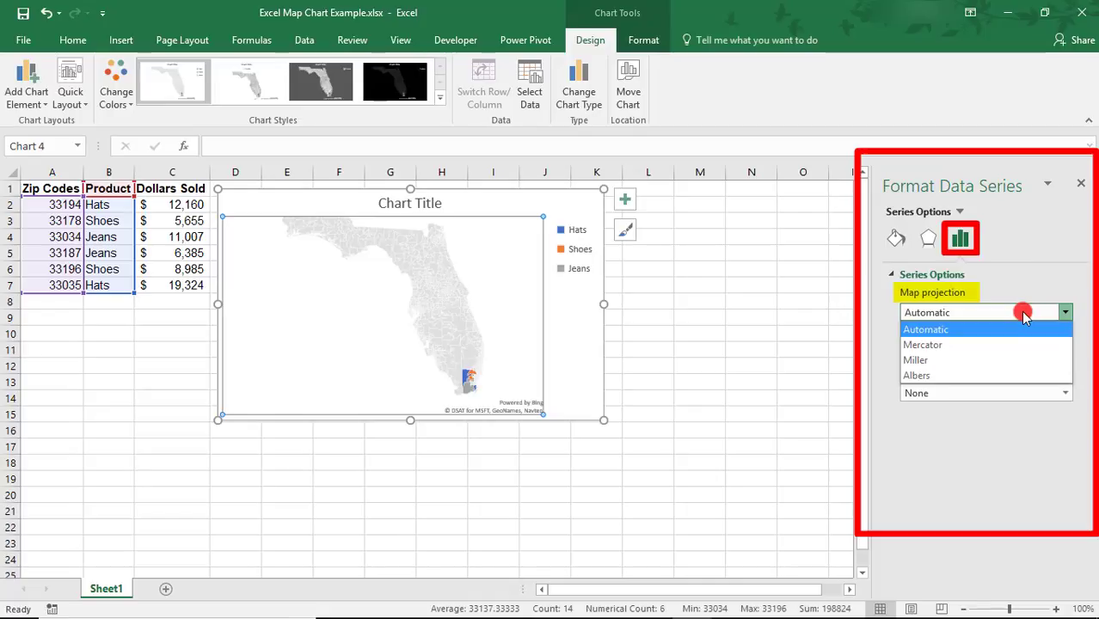
{"action": "left_click", "coordinate": [1072, 351]}
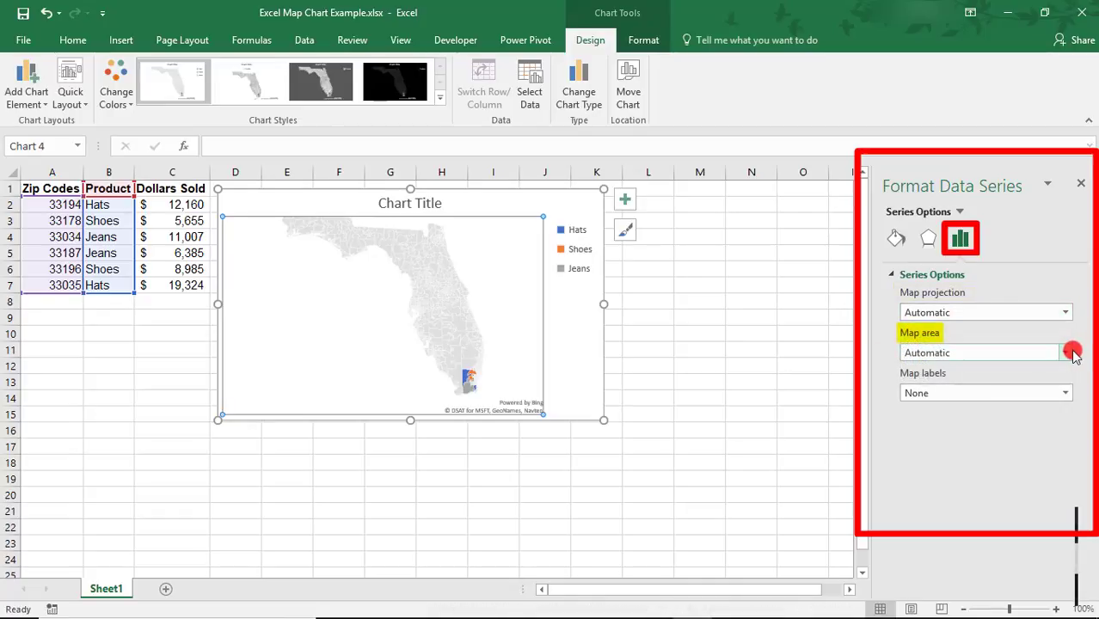
{"action": "left_click", "coordinate": [1072, 352]}
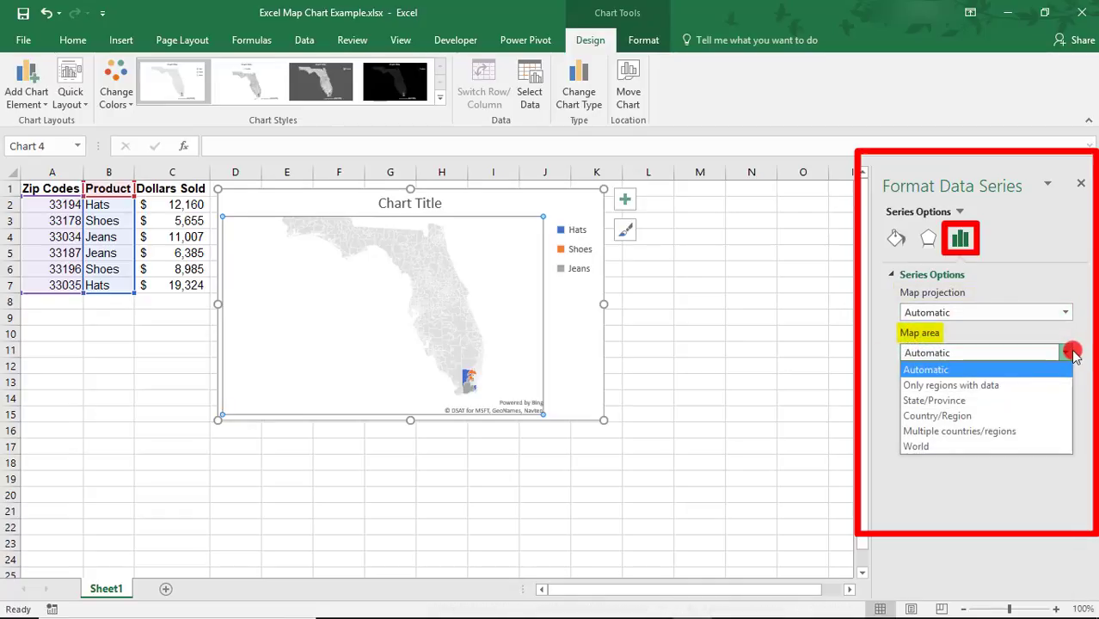
{"action": "left_click", "coordinate": [996, 446]}
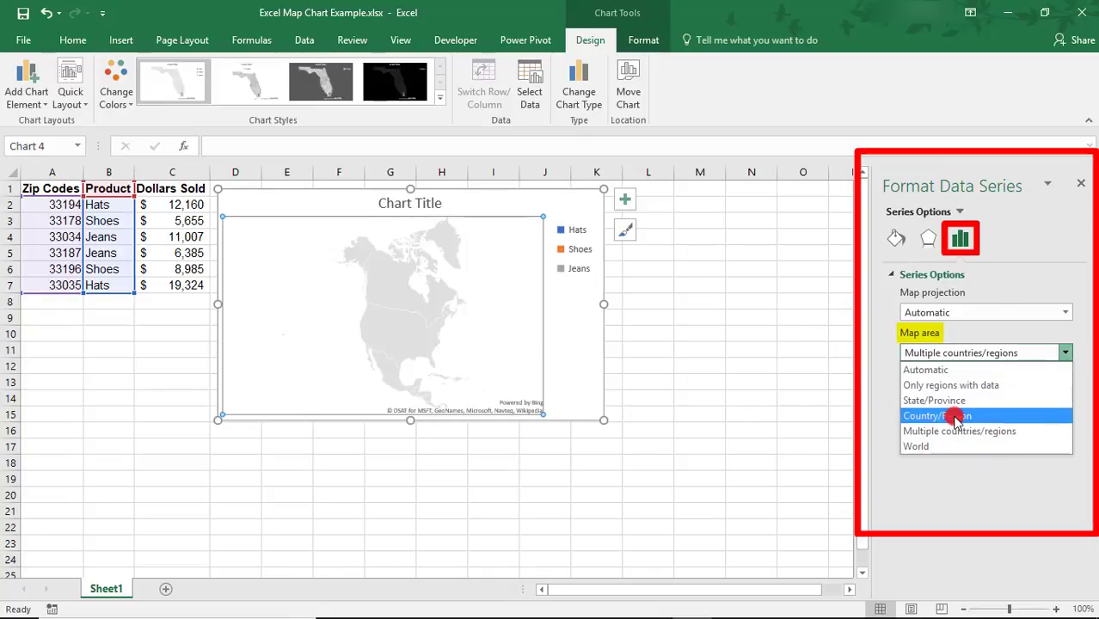
{"action": "left_click", "coordinate": [954, 418]}
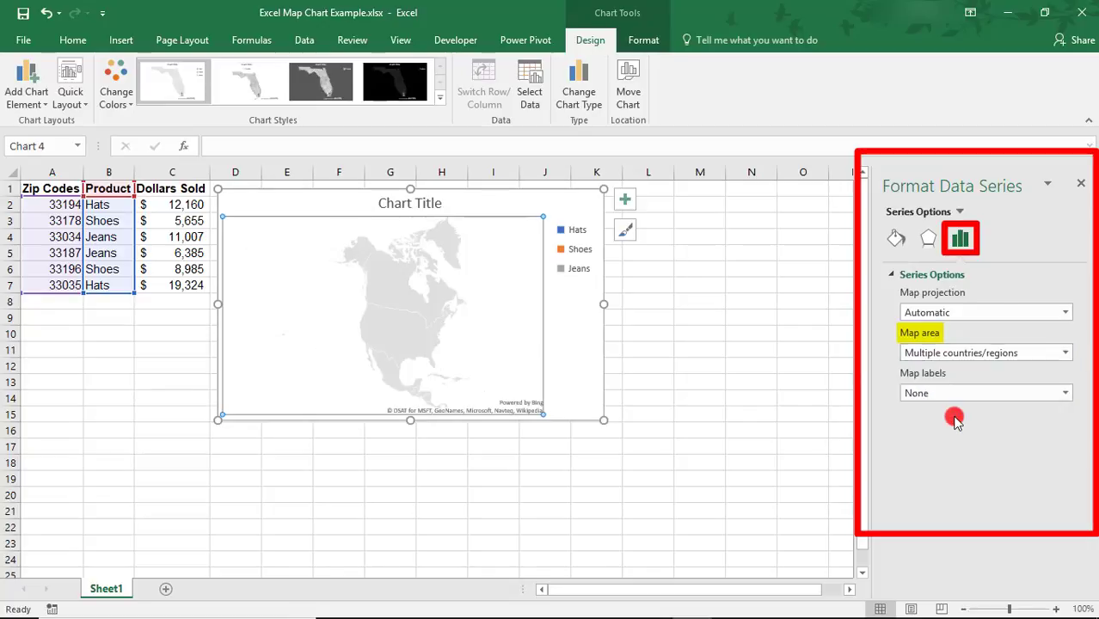
{"action": "left_click", "coordinate": [952, 353]}
{"action": "left_click", "coordinate": [938, 401]}
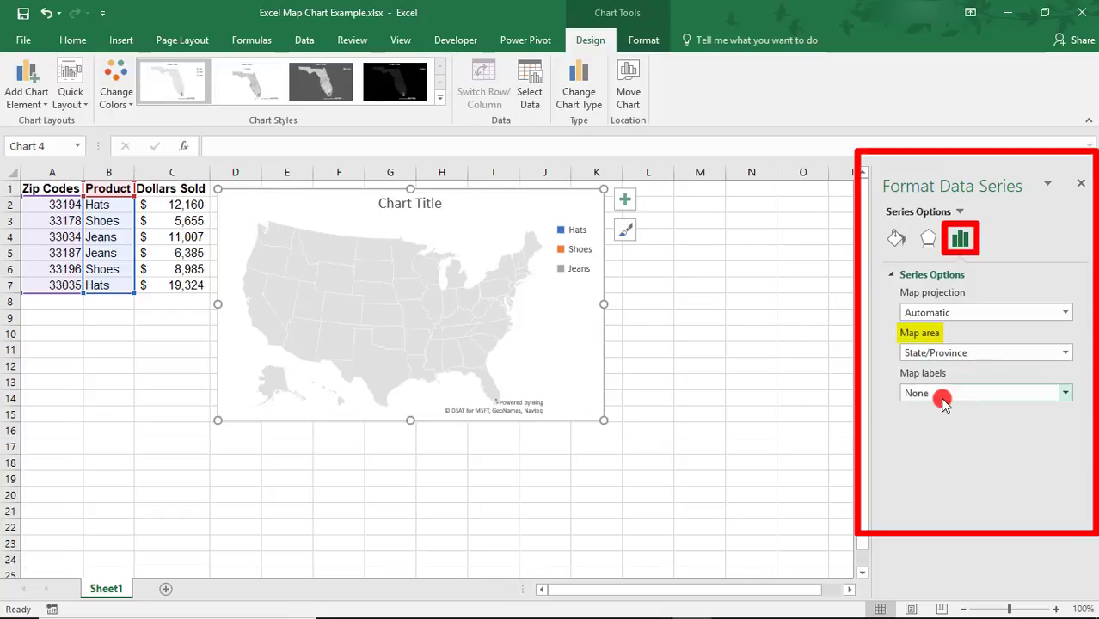
{"action": "left_click", "coordinate": [974, 354]}
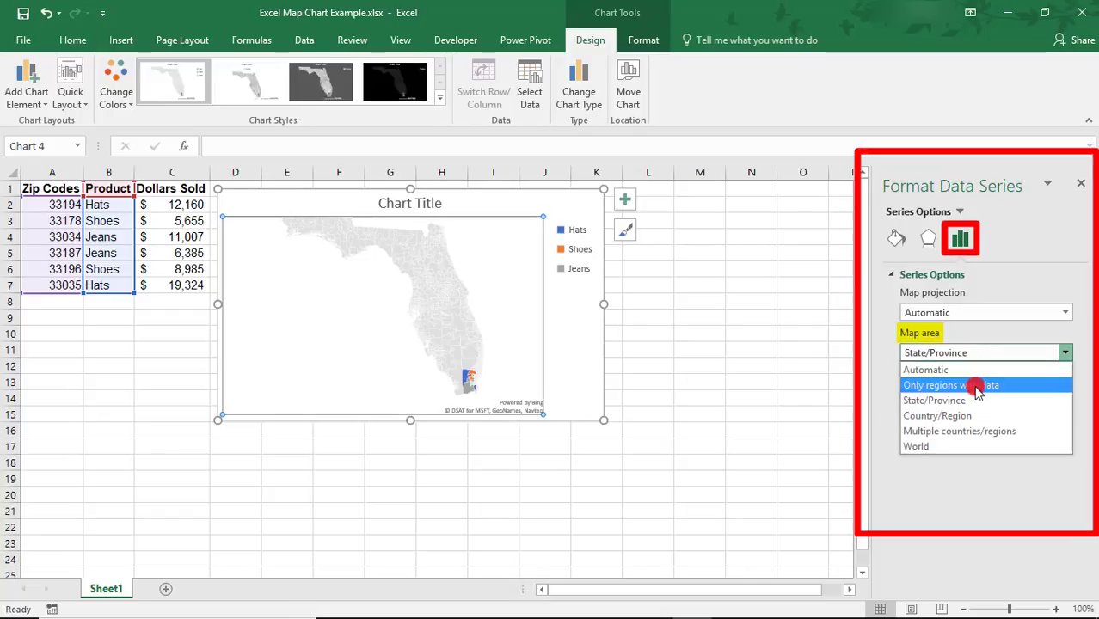
{"action": "left_click", "coordinate": [970, 385]}
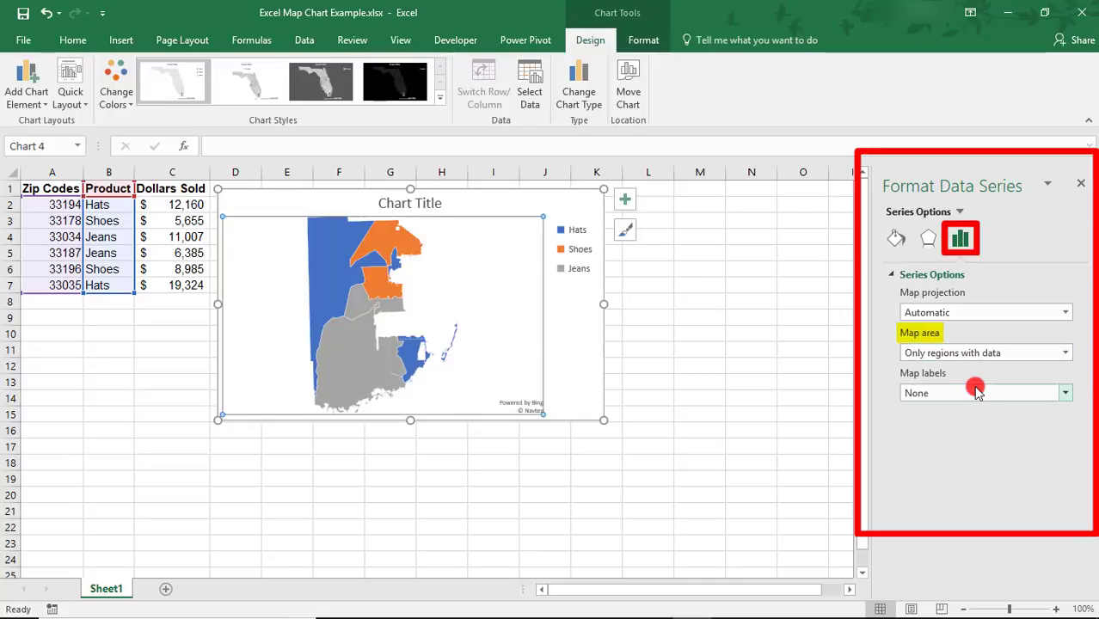
Set the map labels back to None after briefly showing all zip code labels.
{"action": "left_click", "coordinate": [960, 395]}
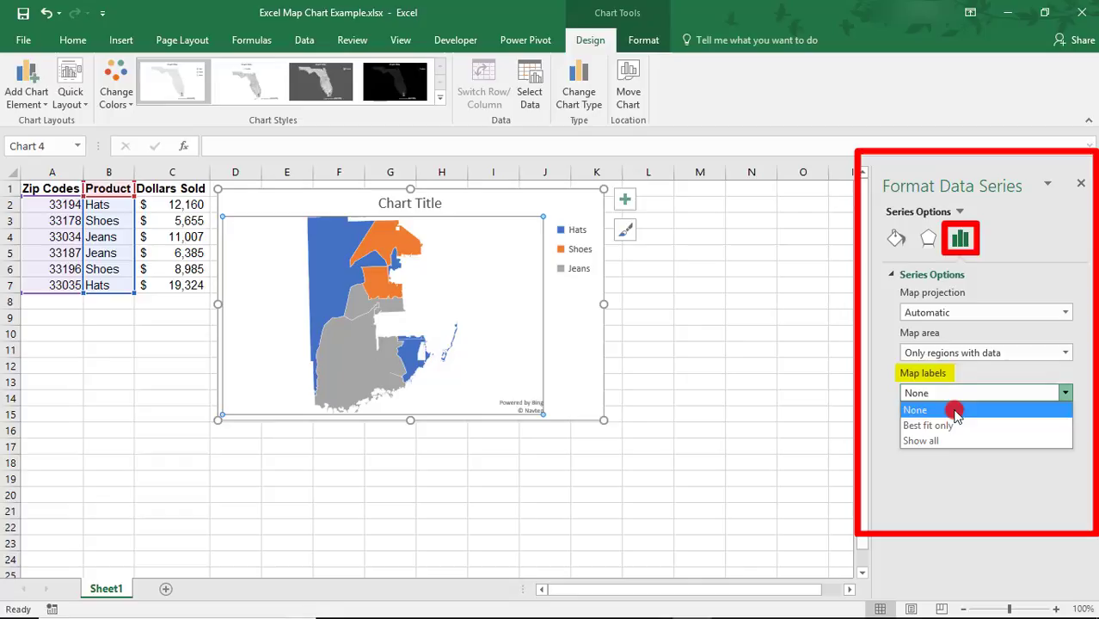
{"action": "left_click", "coordinate": [954, 441]}
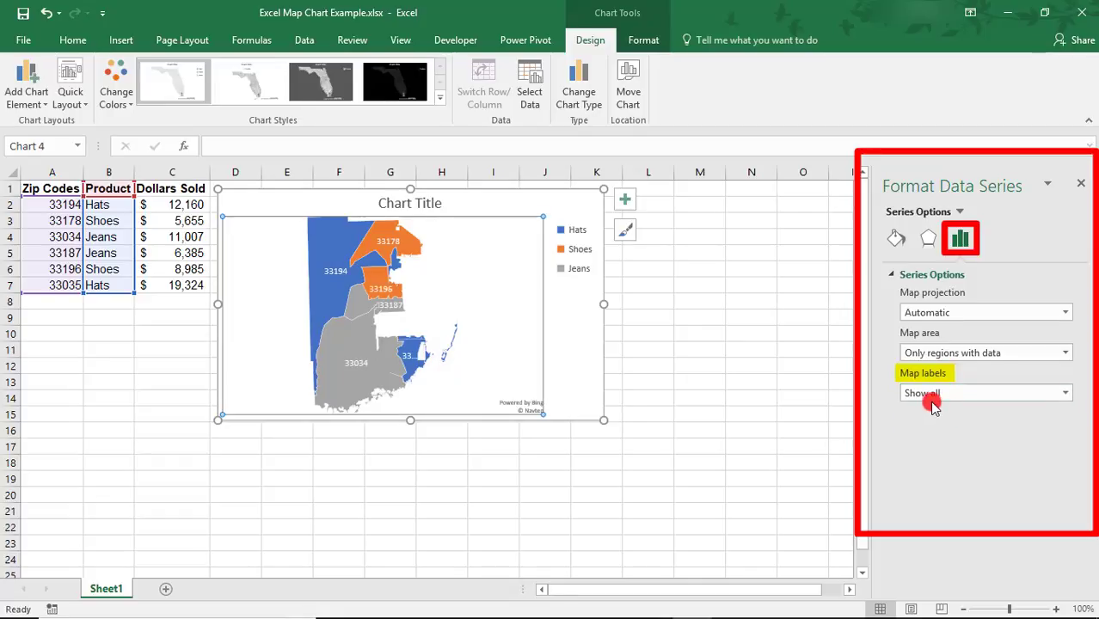
{"action": "left_click", "coordinate": [951, 394]}
{"action": "left_click", "coordinate": [955, 413]}
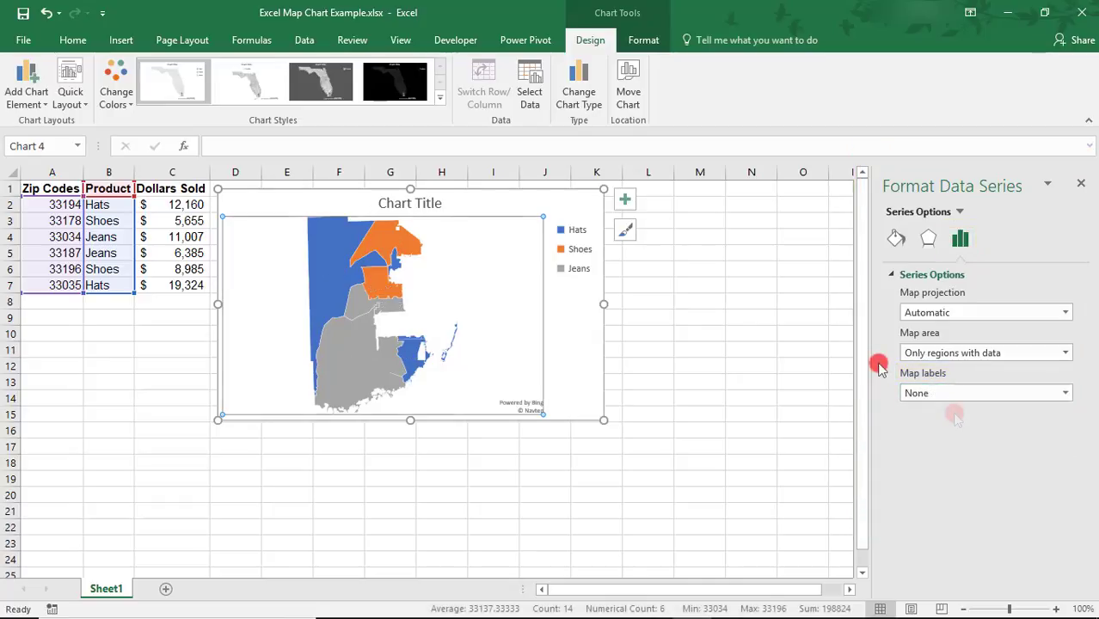
Add data labels to the map regions showing only the product value (Hats, Shoes, Jeans).
{"action": "left_click", "coordinate": [628, 203]}
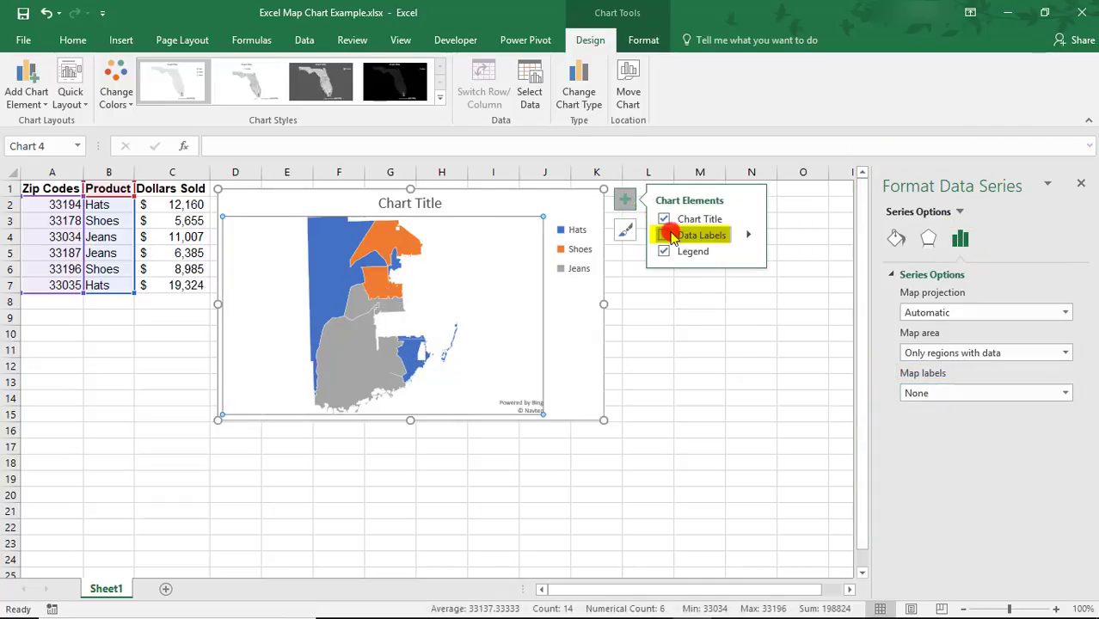
{"action": "left_click", "coordinate": [749, 240]}
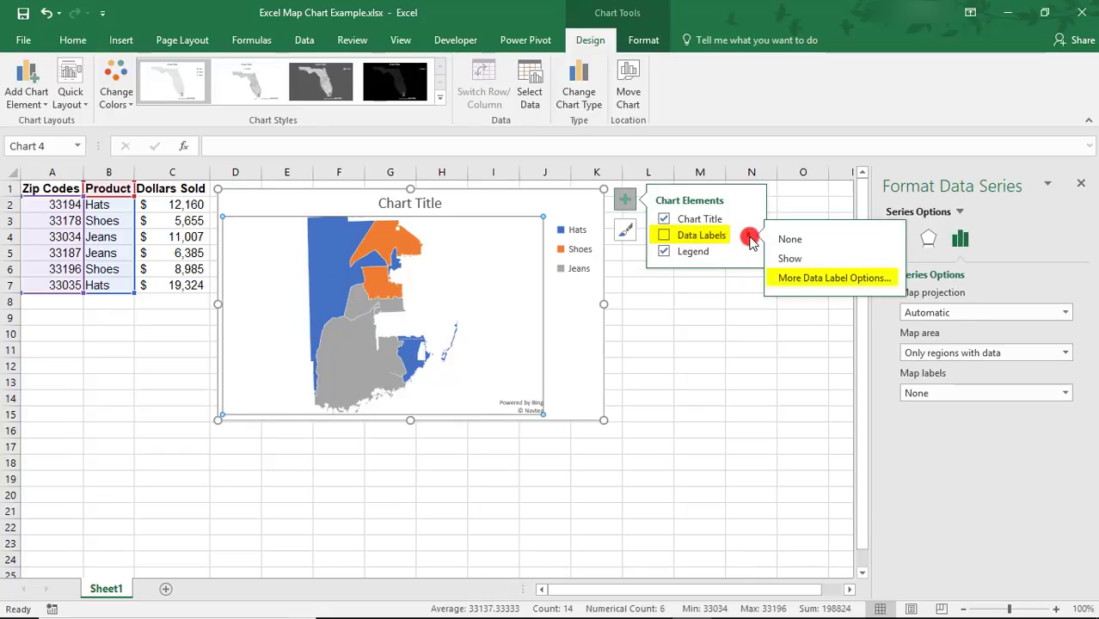
{"action": "left_click", "coordinate": [791, 280]}
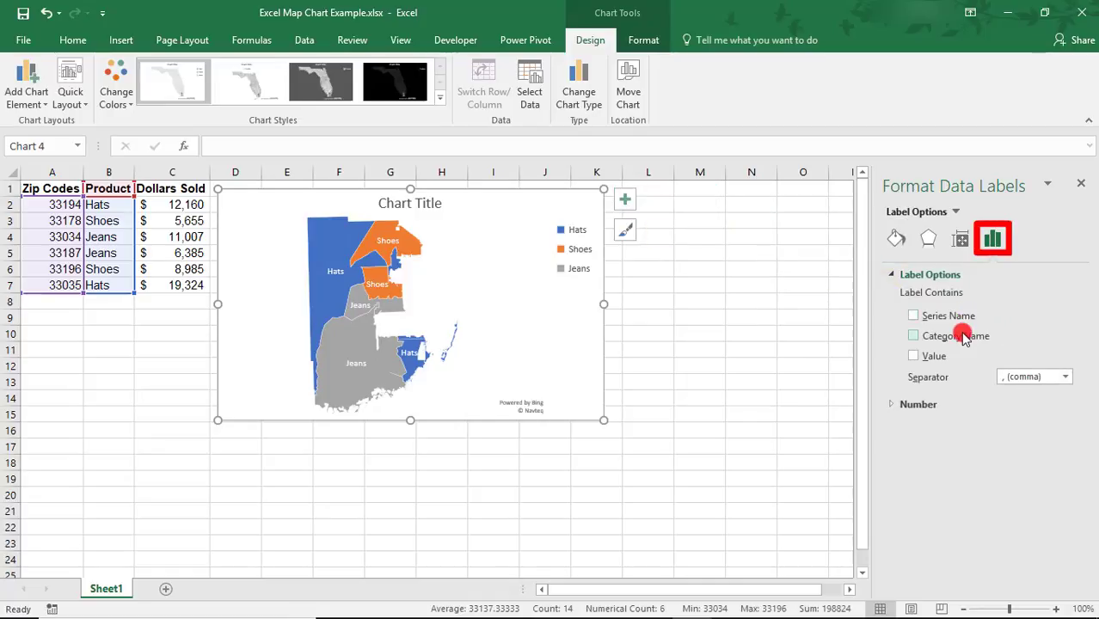
{"action": "left_click", "coordinate": [937, 316]}
{"action": "left_click", "coordinate": [935, 336]}
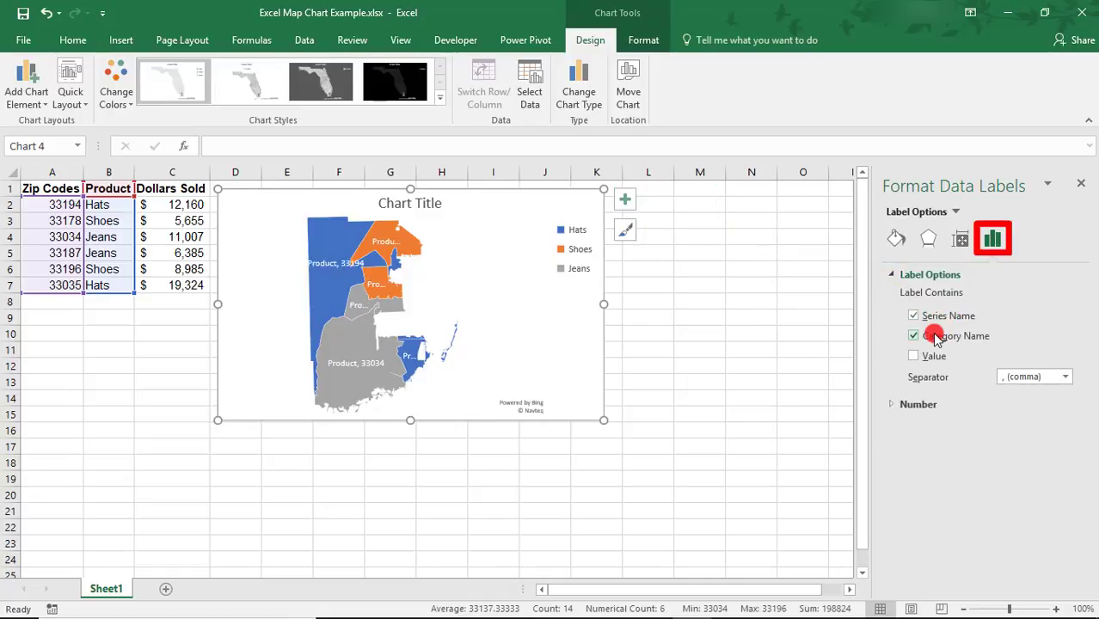
{"action": "left_click", "coordinate": [934, 357]}
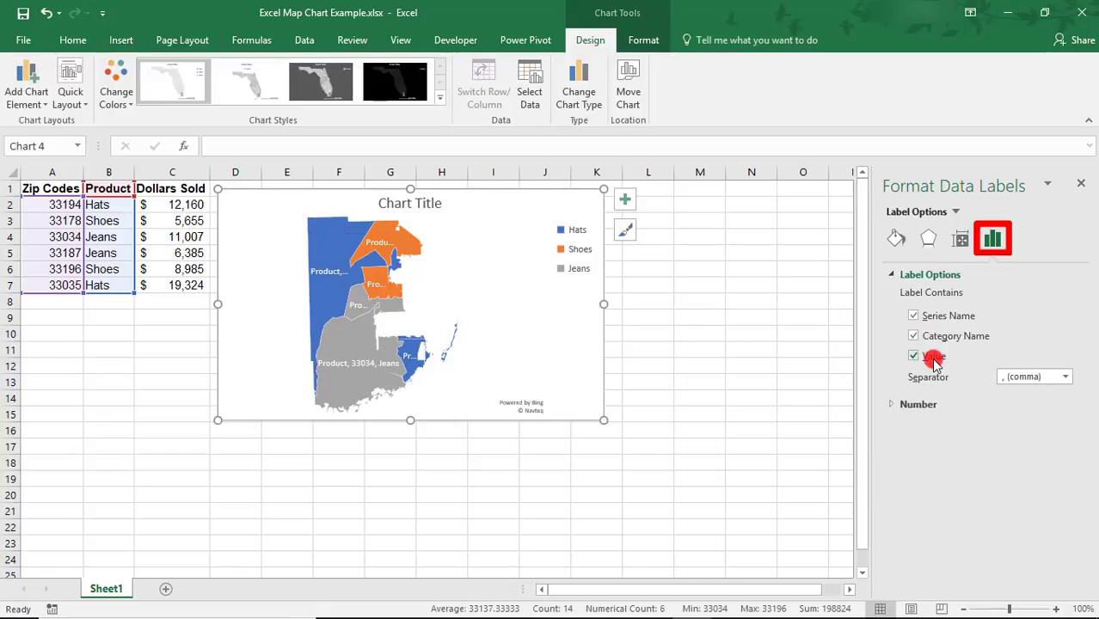
{"action": "left_click", "coordinate": [1064, 377]}
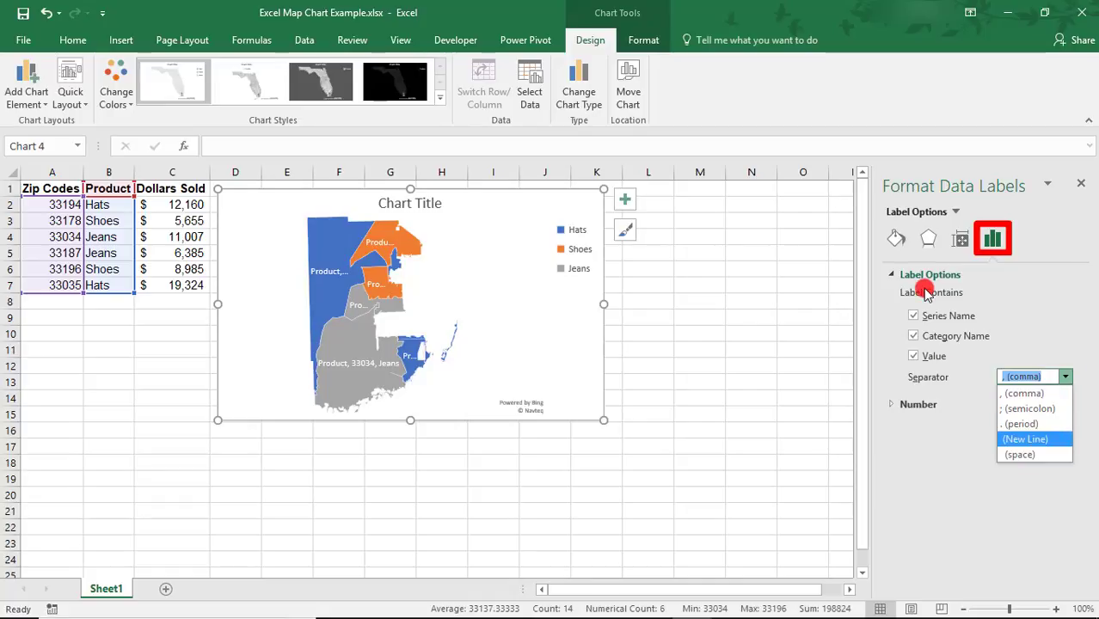
{"action": "left_click", "coordinate": [913, 315]}
{"action": "left_click", "coordinate": [913, 335]}
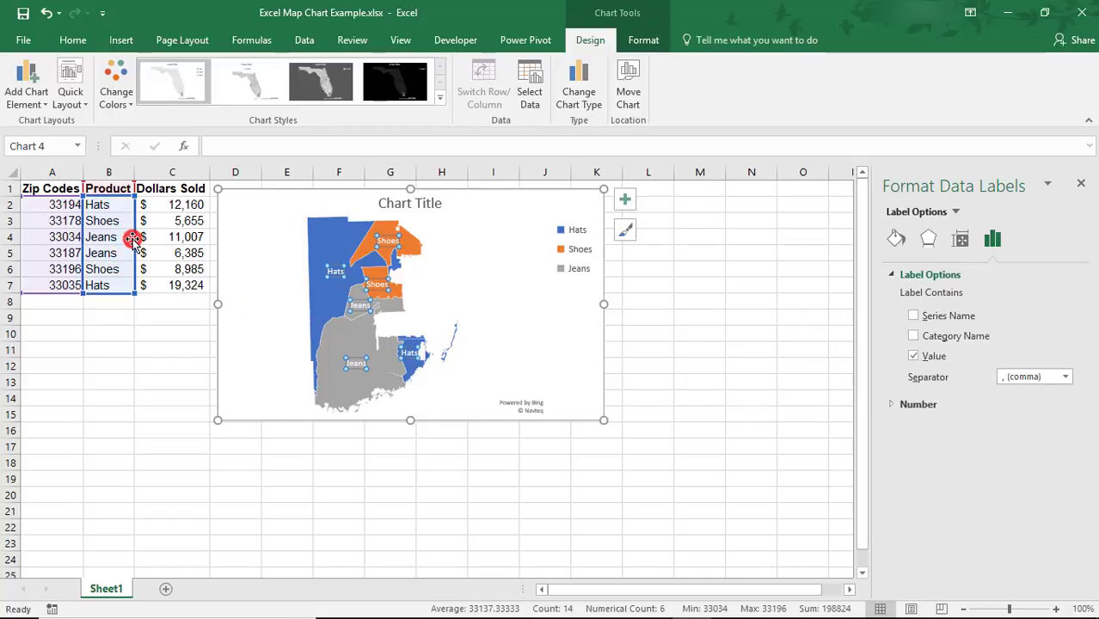
Shift the chart's data range from Product to Dollars Sold (C2:C7) and select the map series.
{"action": "left_click_drag", "start_coordinate": [135, 240], "coordinate": [143, 241]}
{"action": "left_click", "coordinate": [574, 282]}
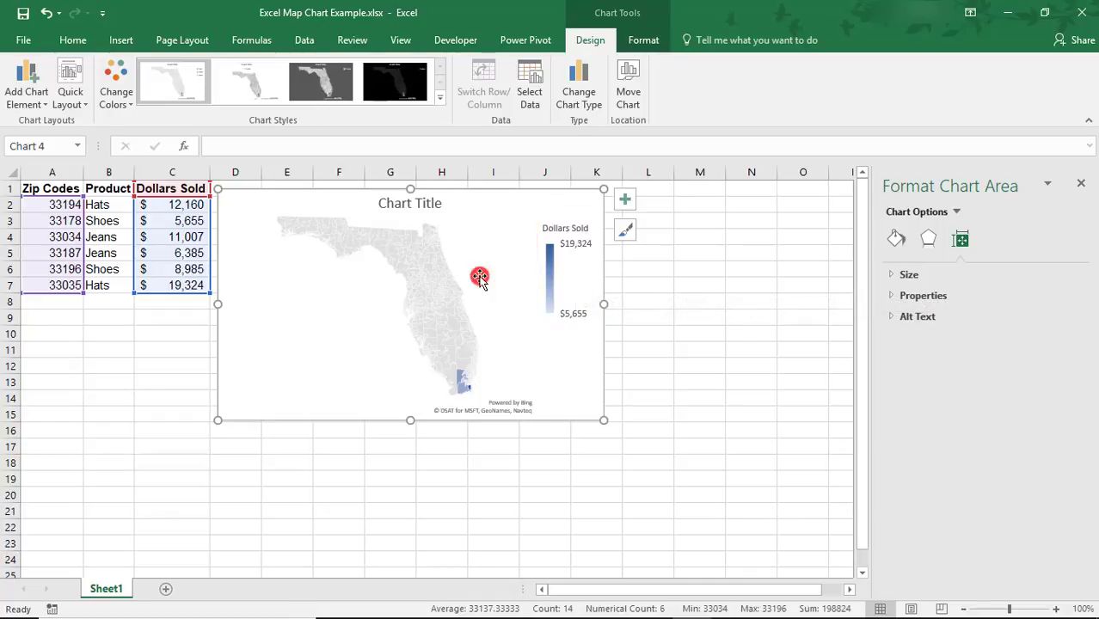
{"action": "left_click", "coordinate": [449, 318]}
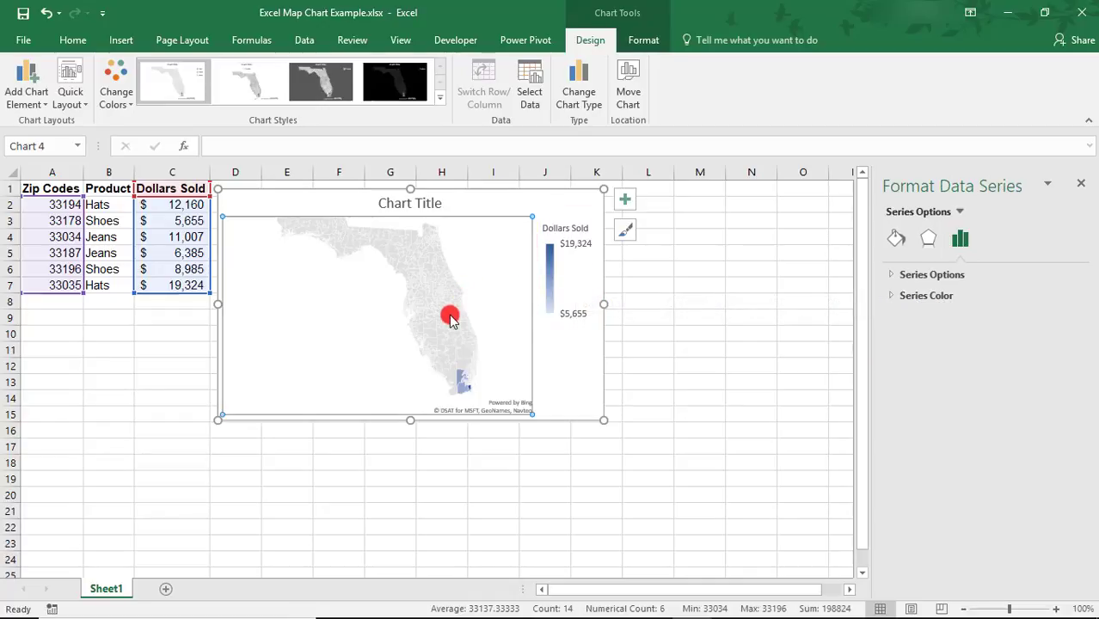
Set the Dollars Sold map's area to Only regions with data.
{"action": "left_click", "coordinate": [893, 277]}
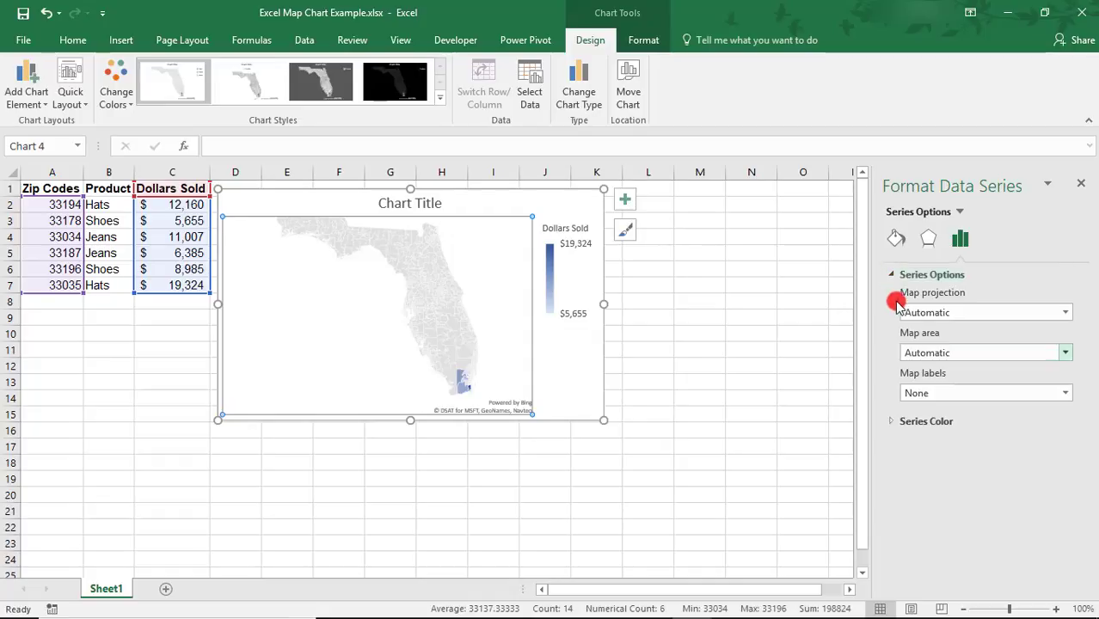
{"action": "left_click", "coordinate": [919, 355]}
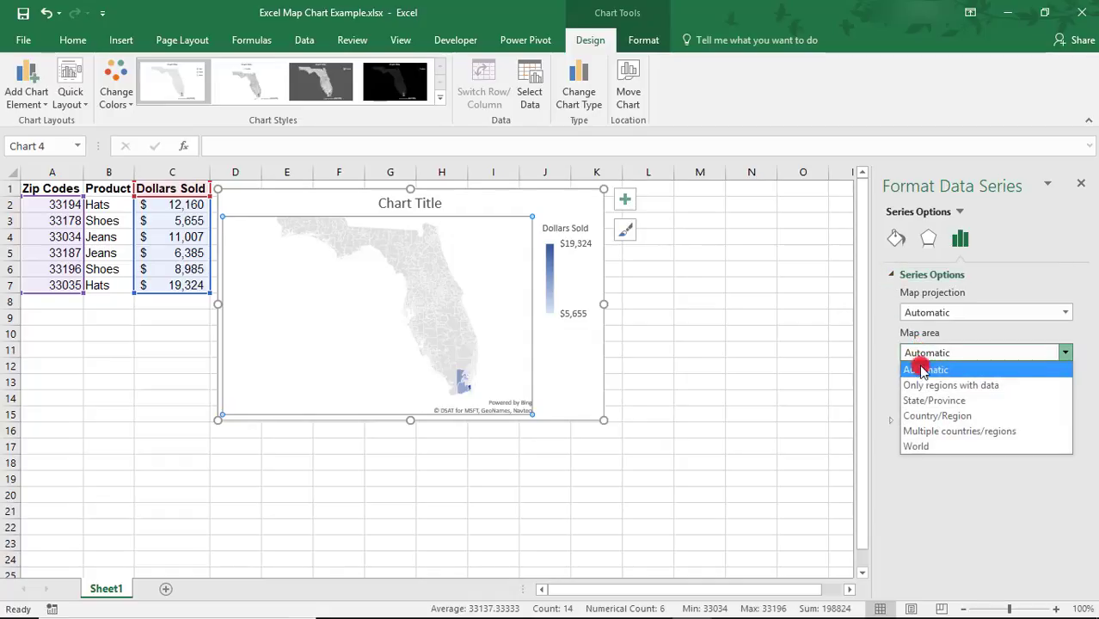
{"action": "left_click", "coordinate": [922, 383]}
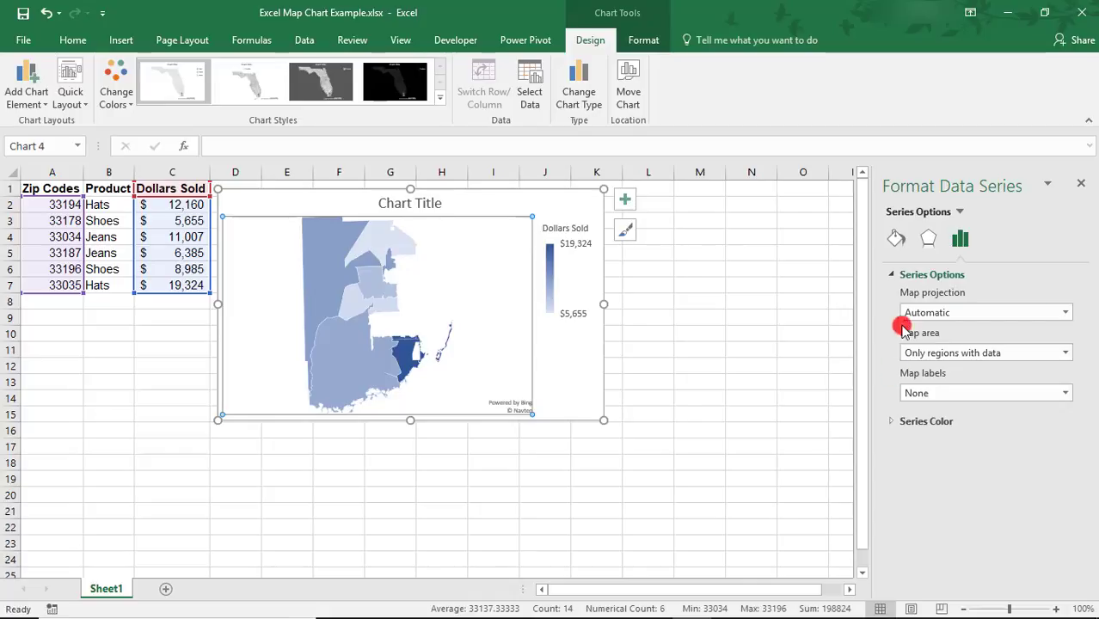
Show the map series' Effects settings (shadow, glow, soft edges), leaving data labels unchanged.
{"action": "left_click", "coordinate": [896, 237]}
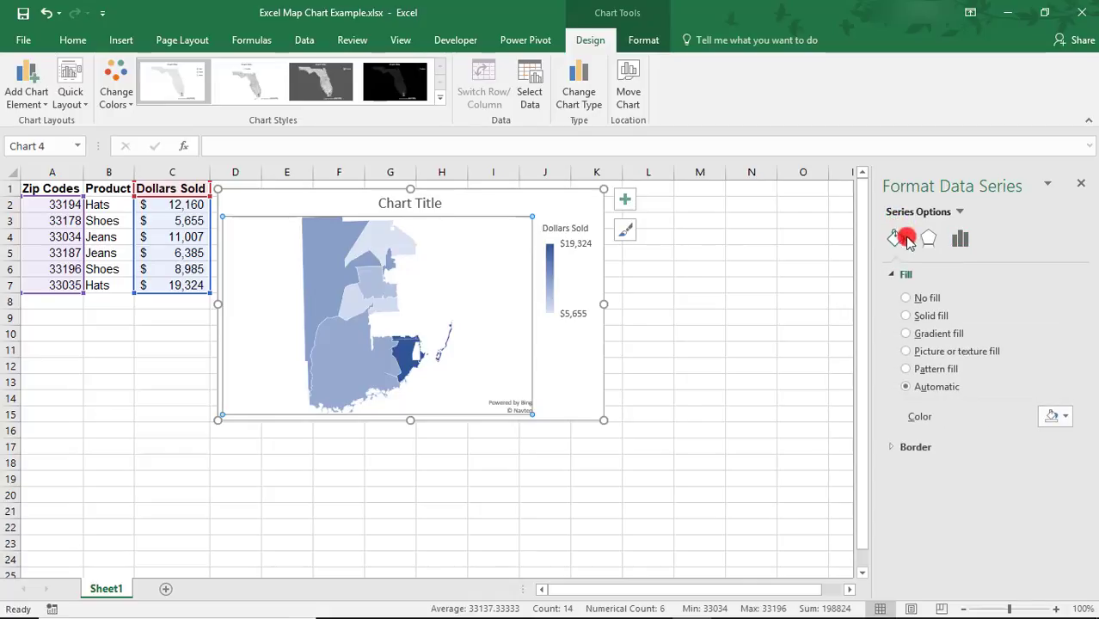
{"action": "left_click", "coordinate": [928, 238]}
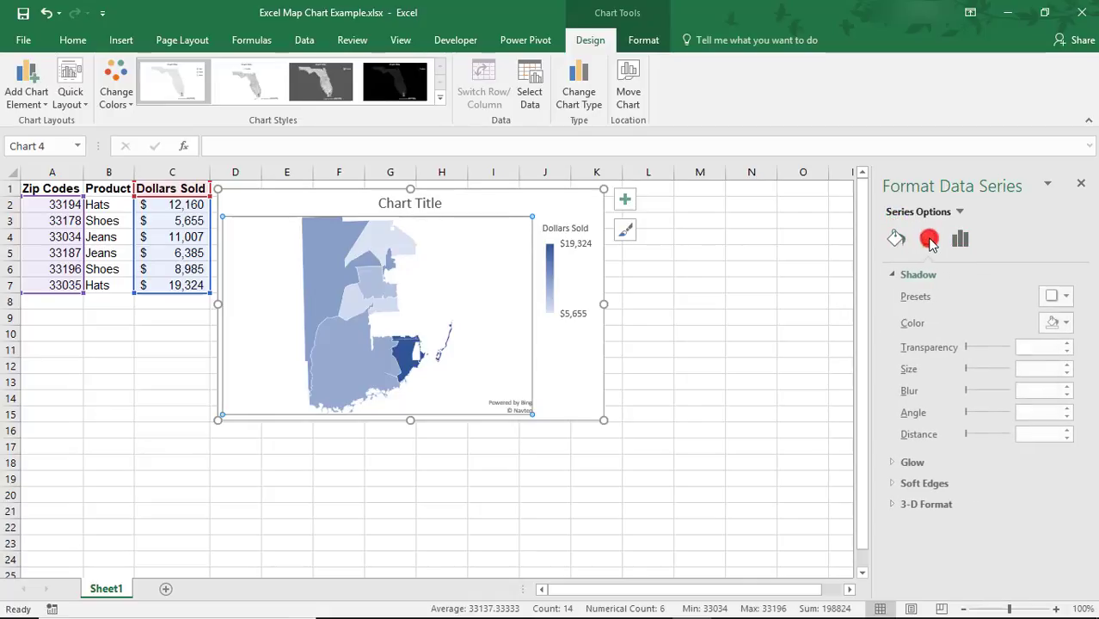
{"action": "left_click", "coordinate": [624, 199]}
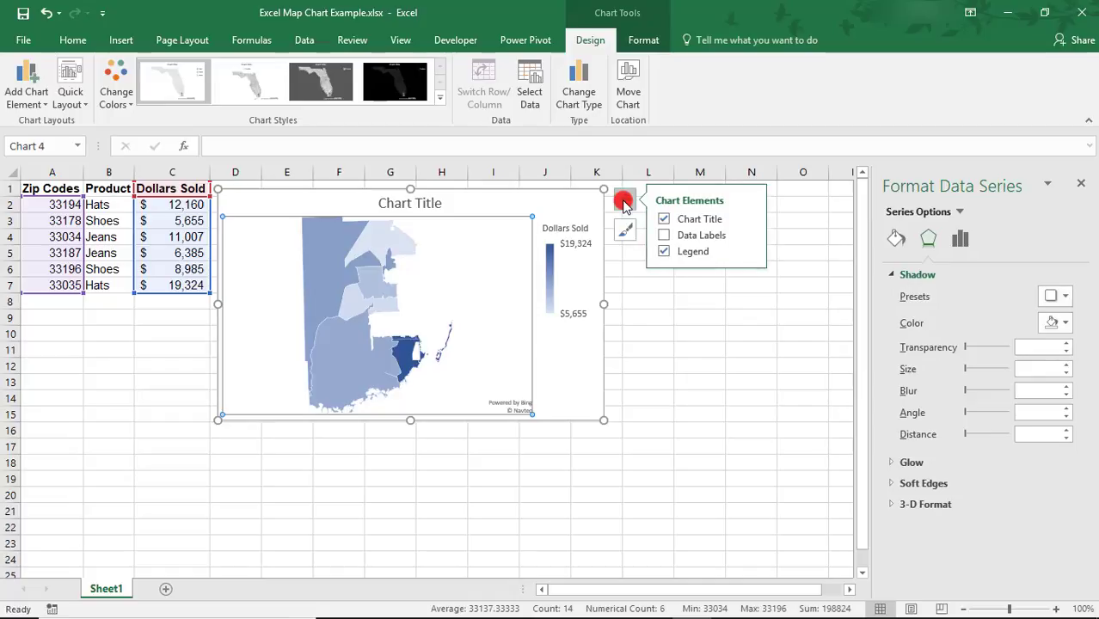
{"action": "left_click", "coordinate": [745, 236]}
{"action": "left_click", "coordinate": [920, 540]}
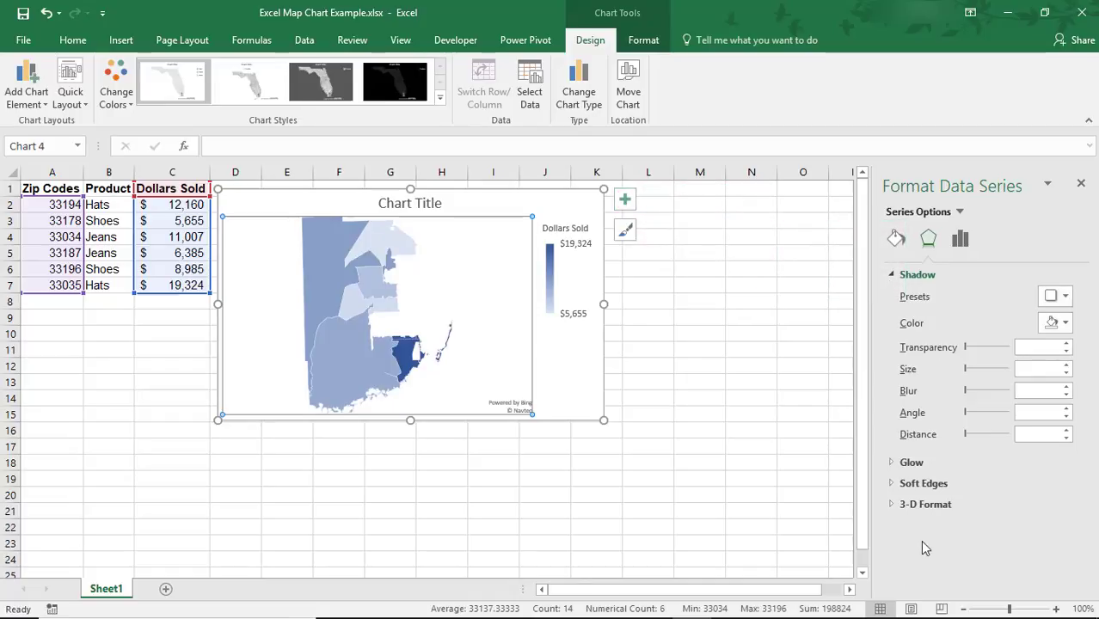